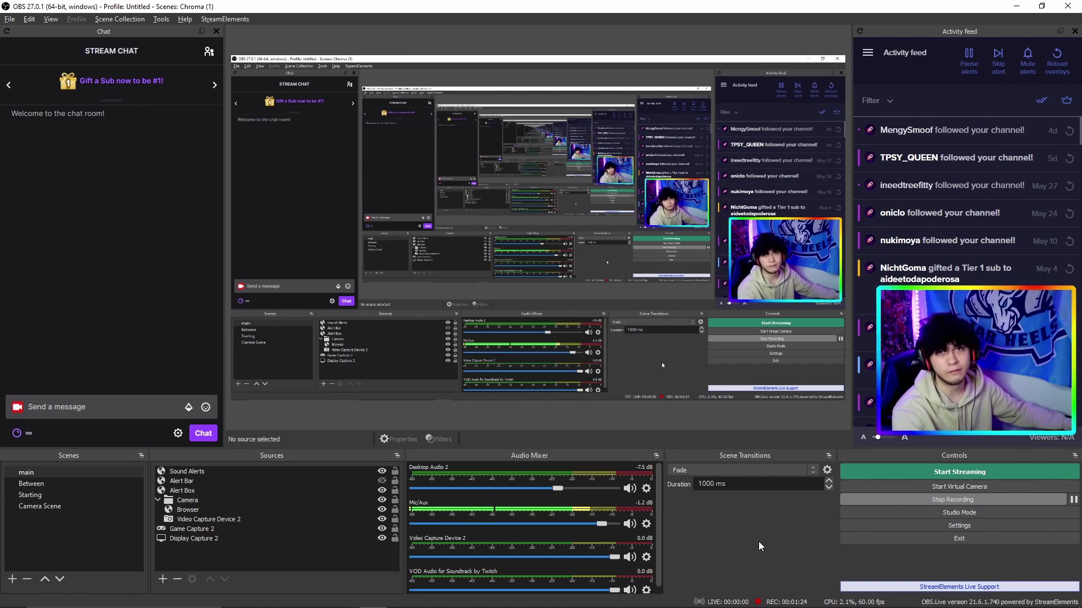
Open OBS Settings to the Output Streaming tab showing CBR, 6000 Kbps and Max Quality.
left_click(985, 524)
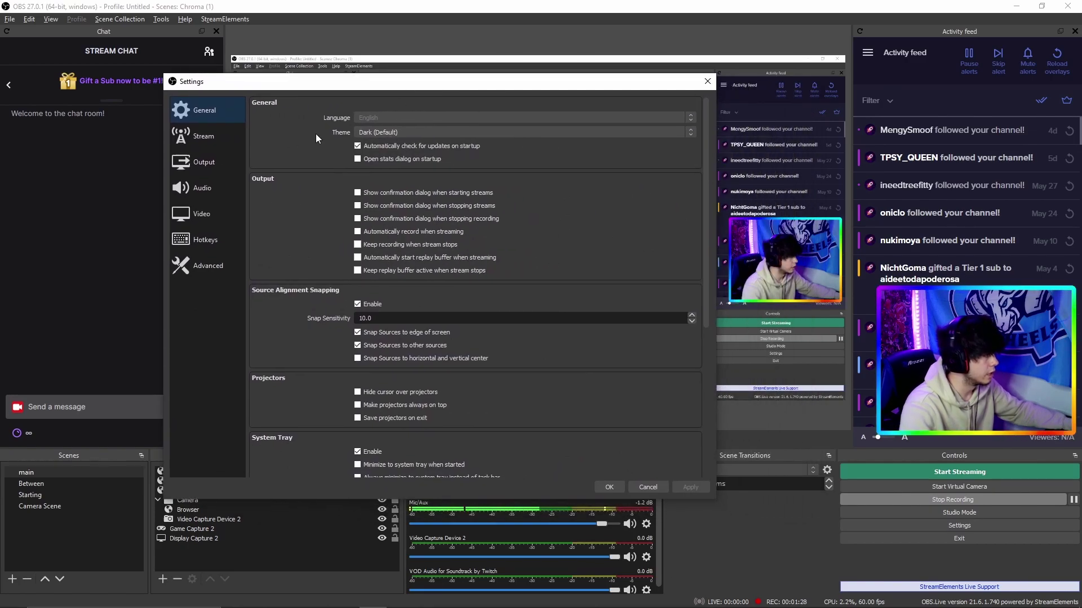
left_click(214, 132)
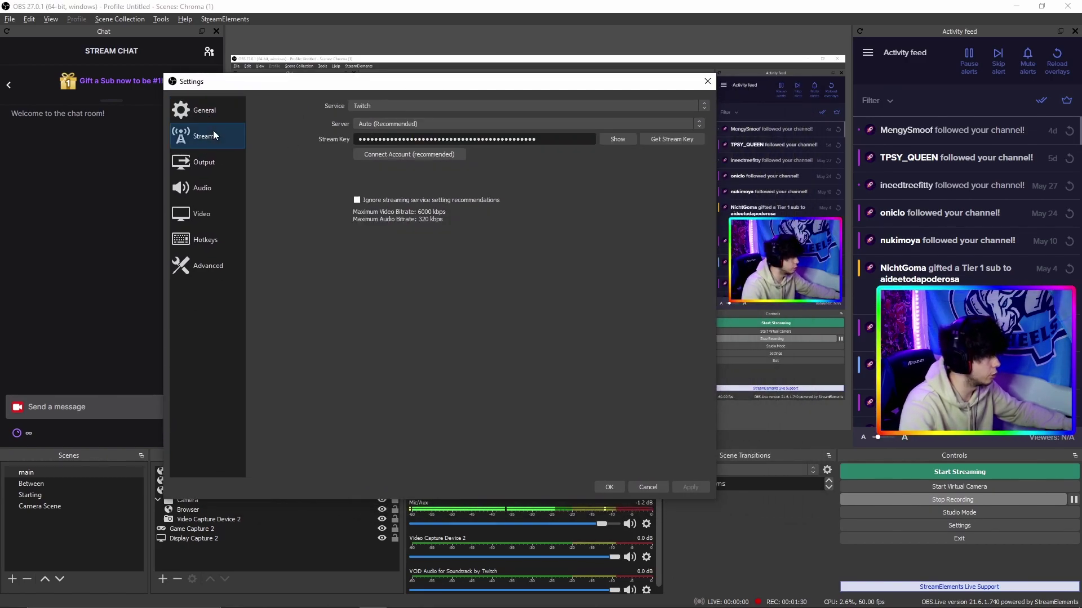
left_click(235, 163)
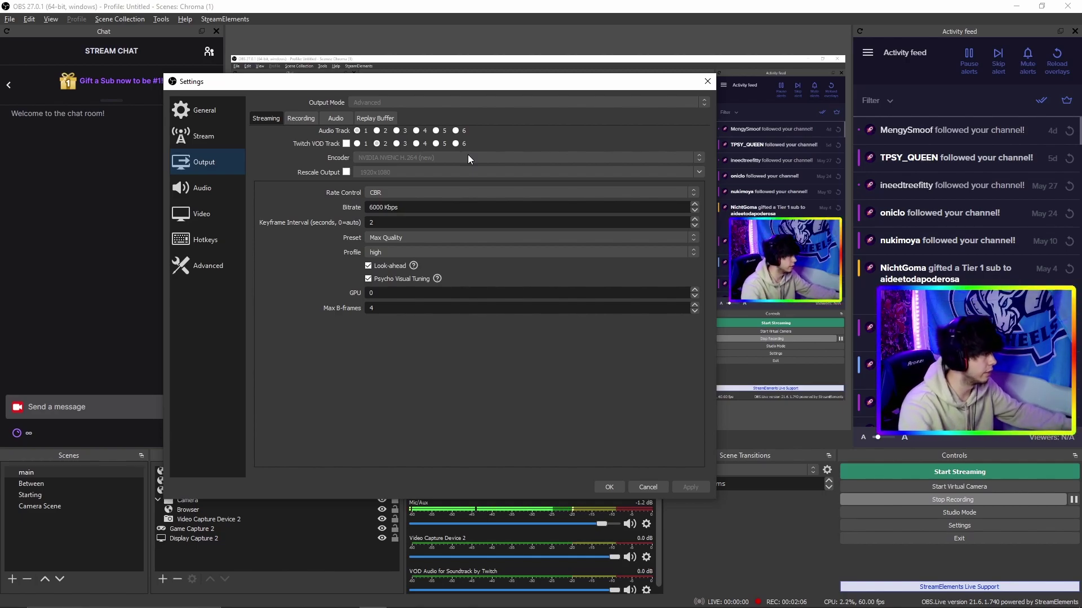
left_click(404, 195)
left_click(398, 202)
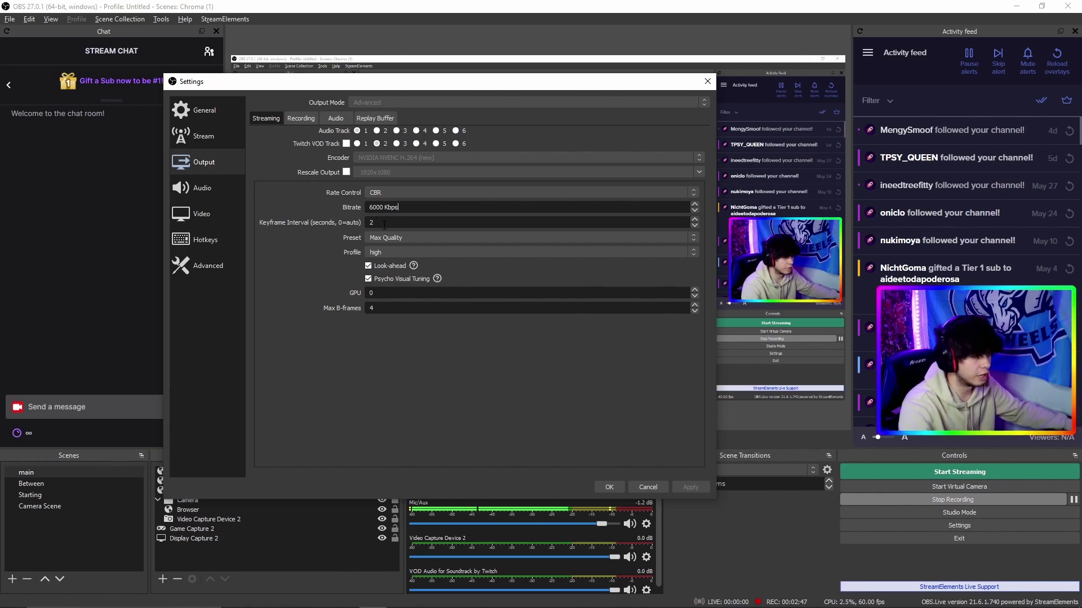
left_click(424, 237)
left_click(420, 247)
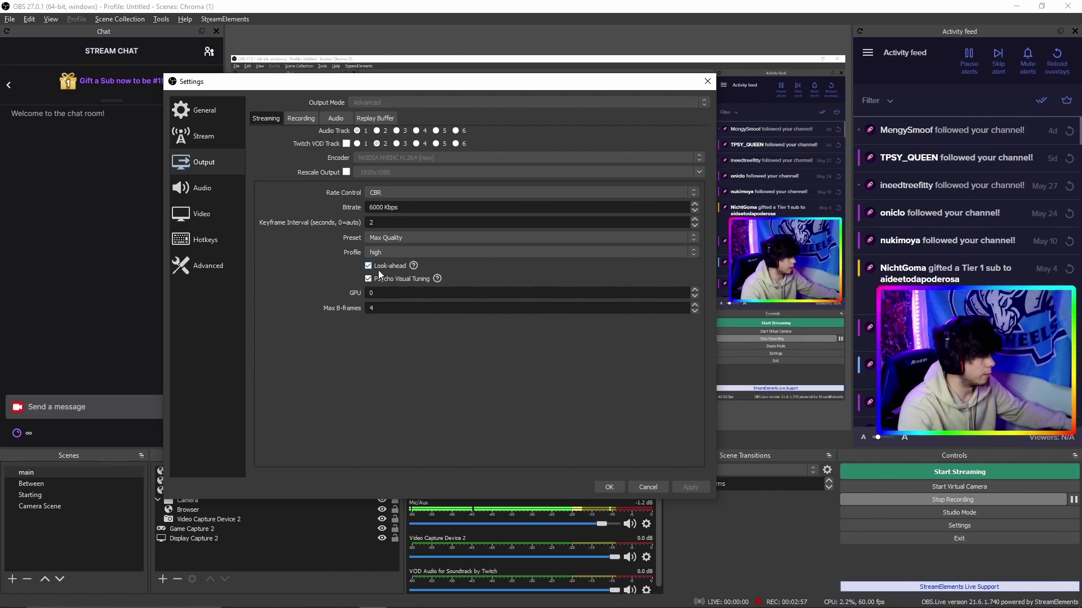
mouse_move(378, 270)
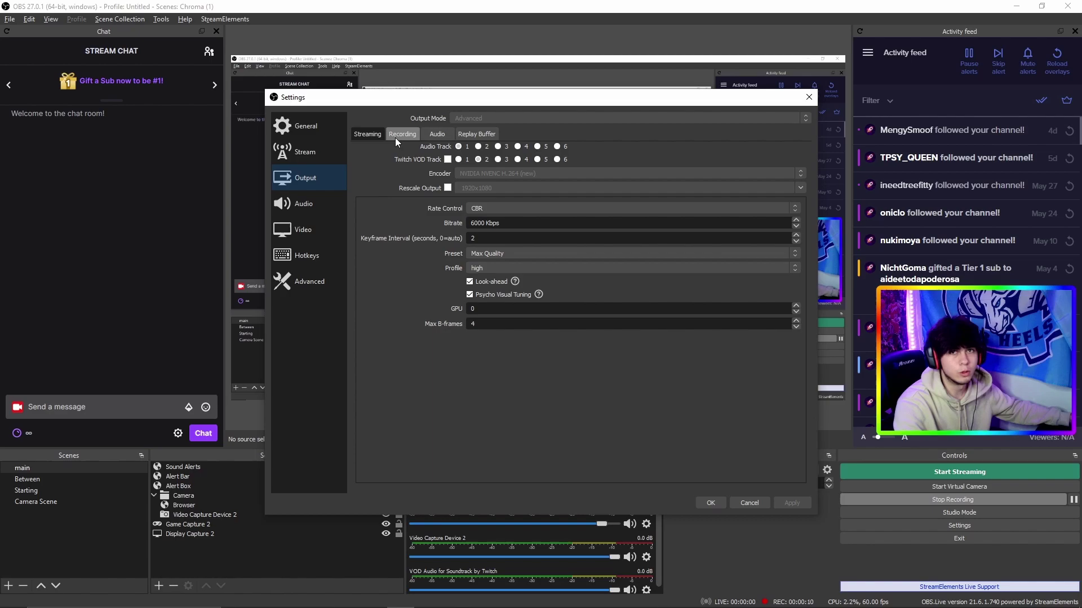
left_click(395, 138)
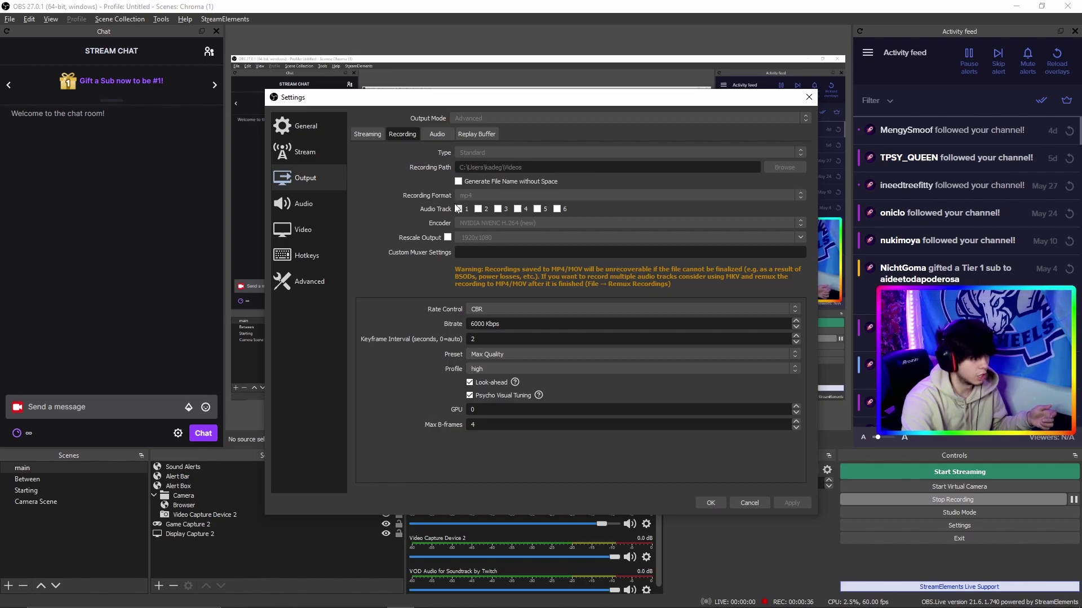
left_click(368, 135)
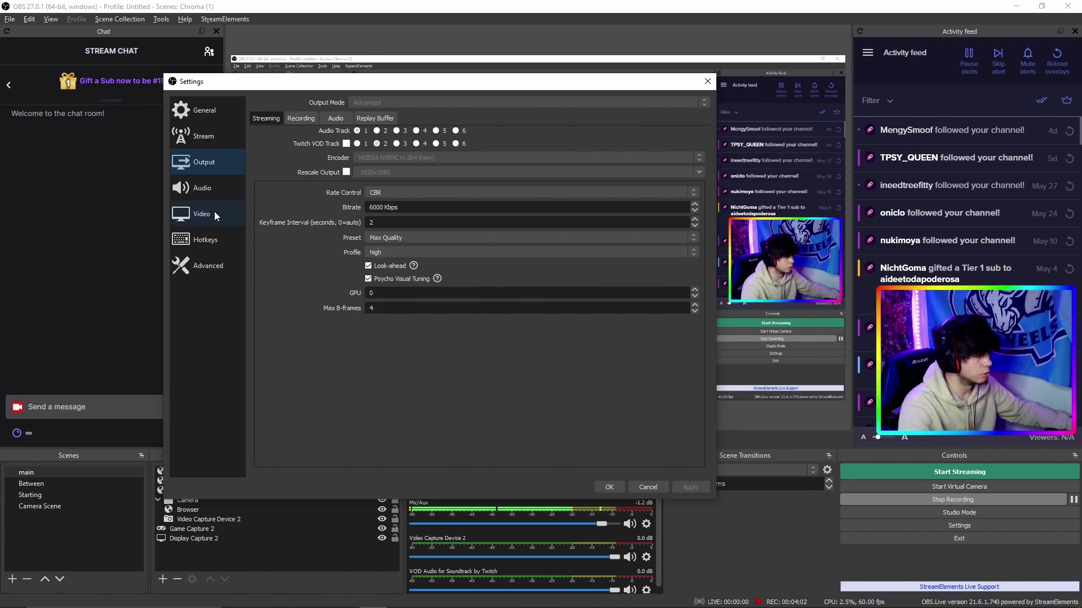
Show the Video page: 1920x1080 base and output, Lanczos downscaling, 60 FPS.
left_click(214, 211)
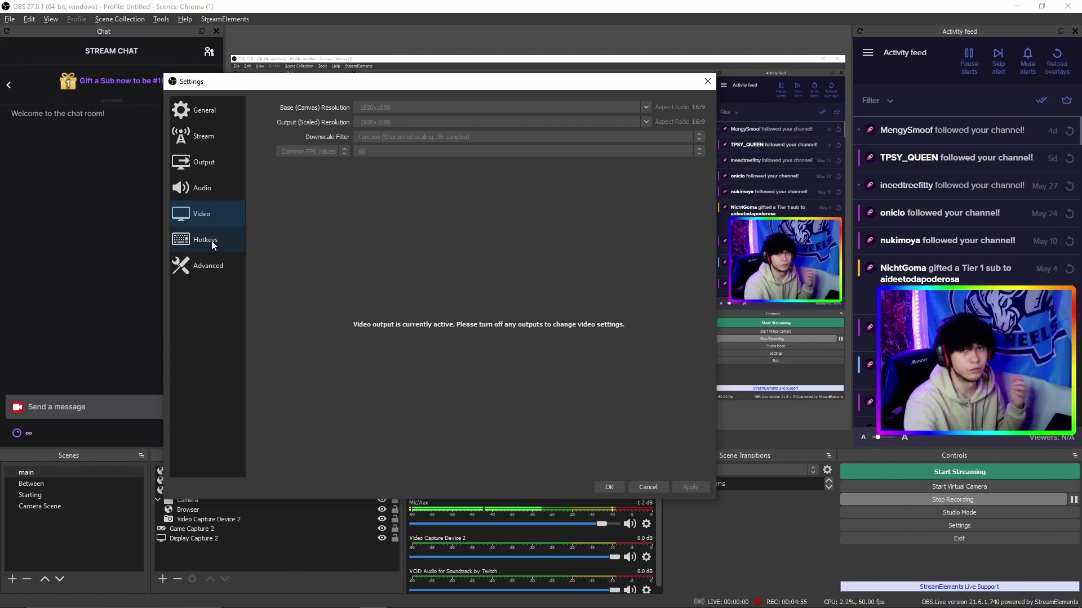
left_click(211, 266)
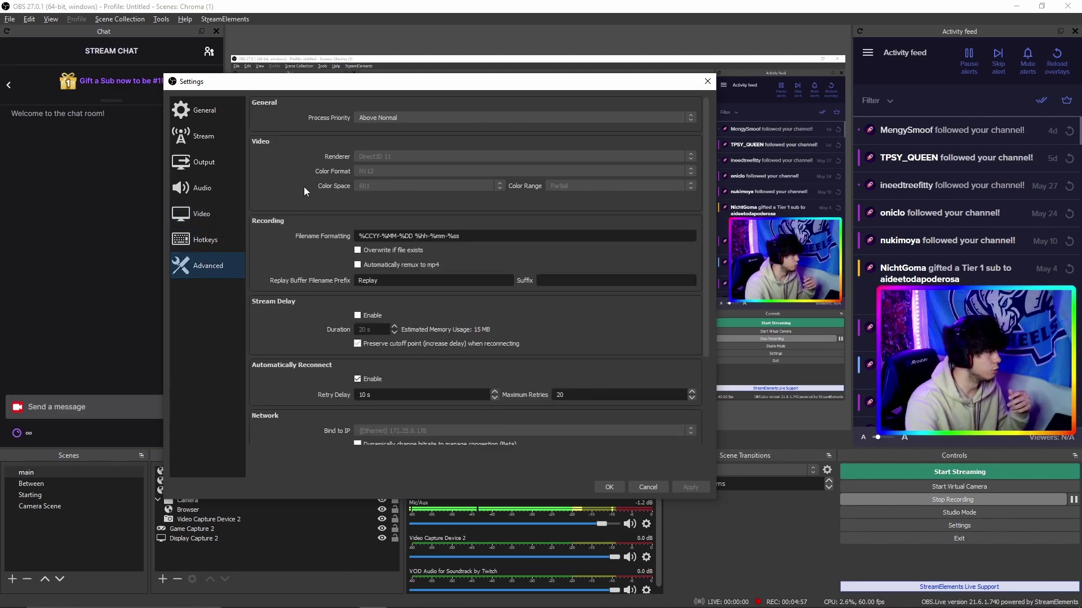
left_click(396, 118)
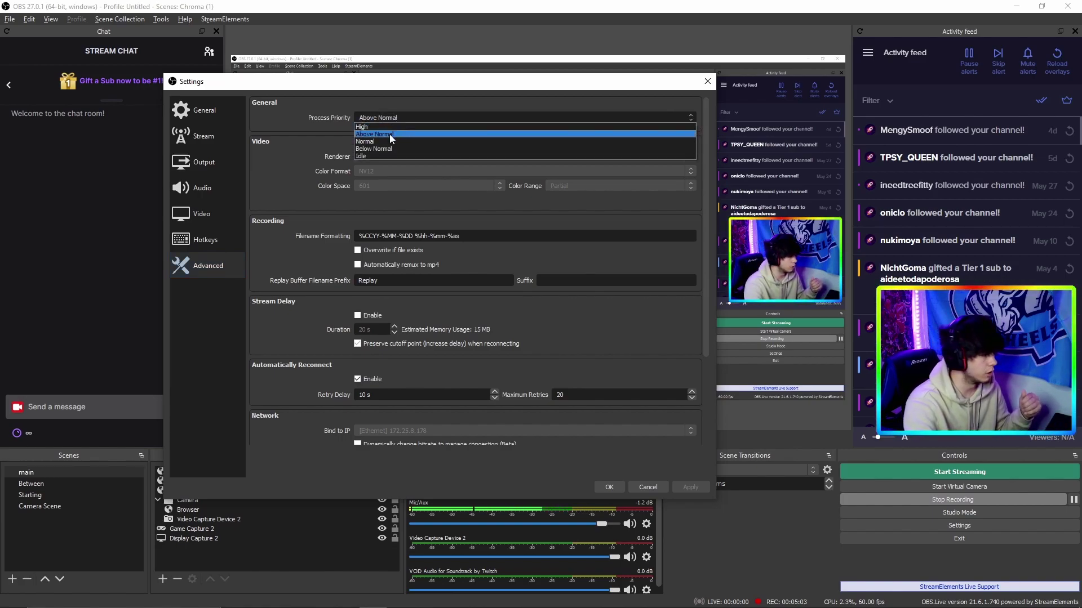
left_click(389, 134)
scroll(311, 164, "down", 3)
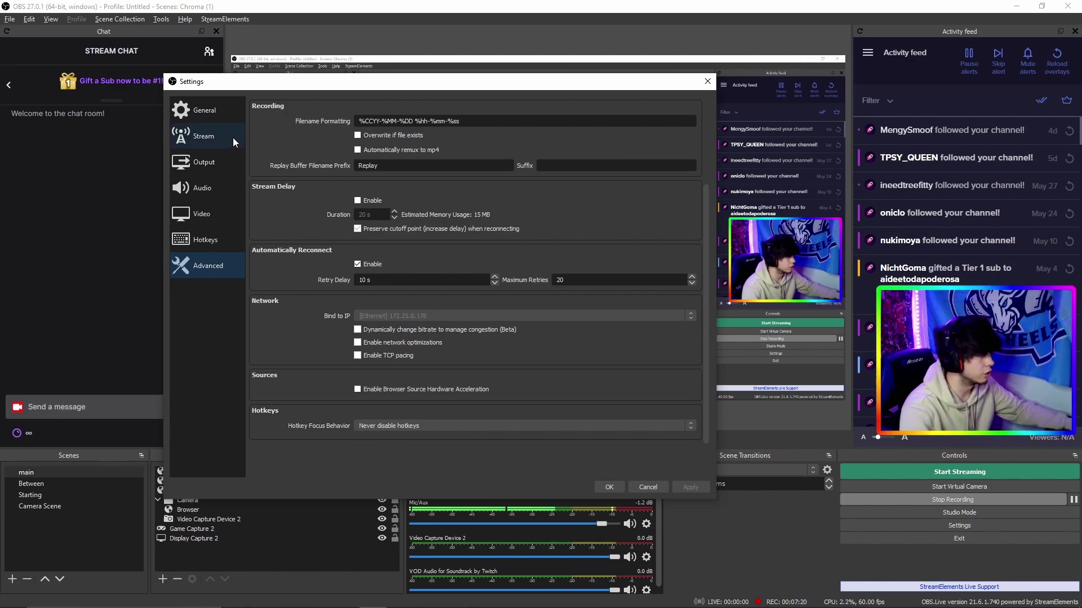
Return to the Output page's Streaming tab and keep rate control at CBR.
left_click(226, 106)
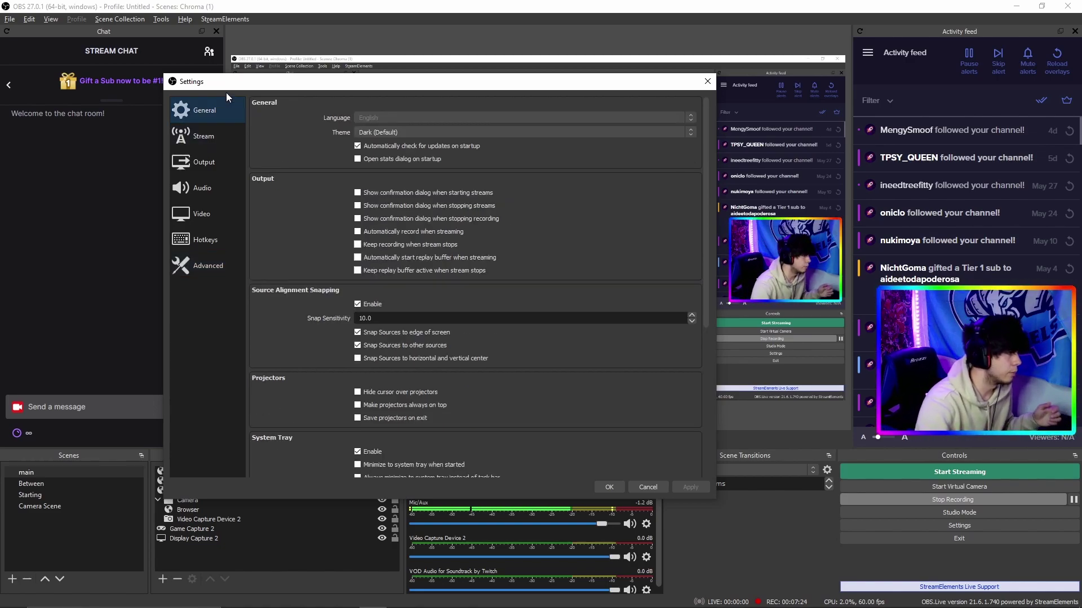
left_click(231, 131)
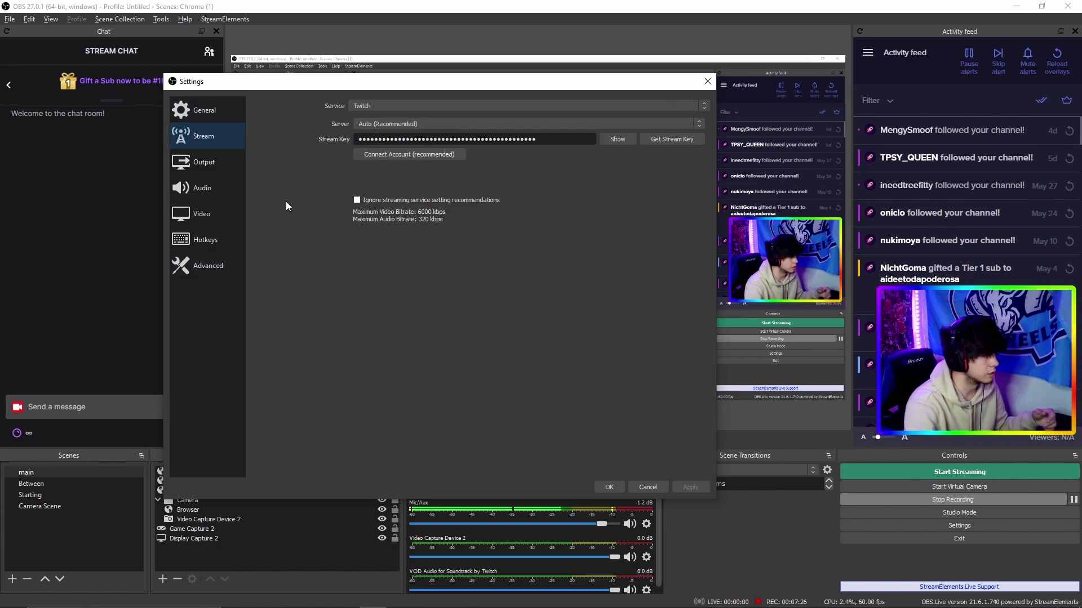
left_click(224, 186)
left_click(222, 169)
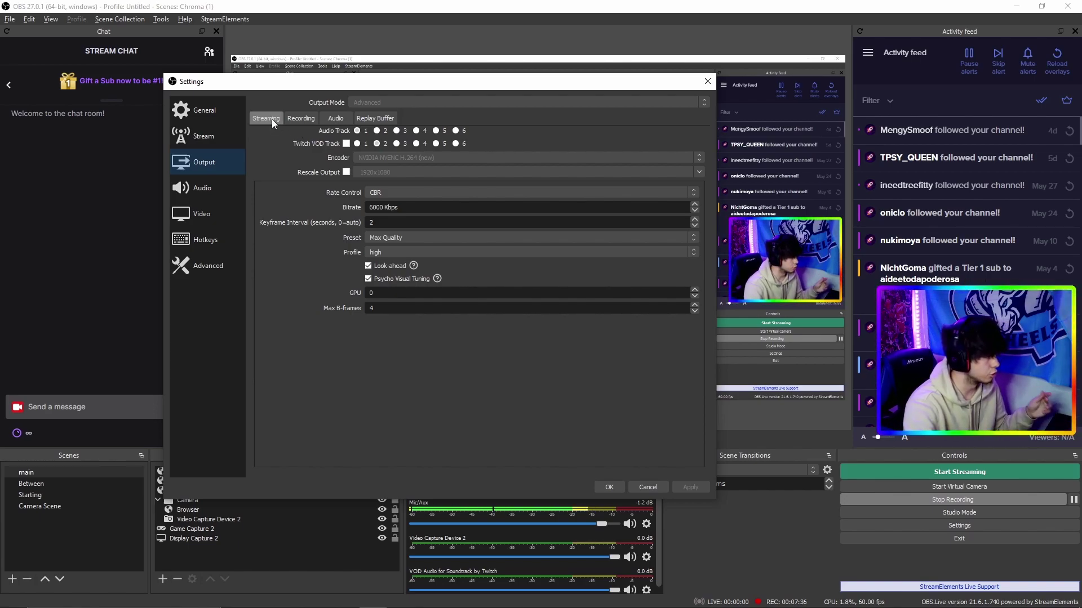
left_click(394, 194)
left_click(297, 206)
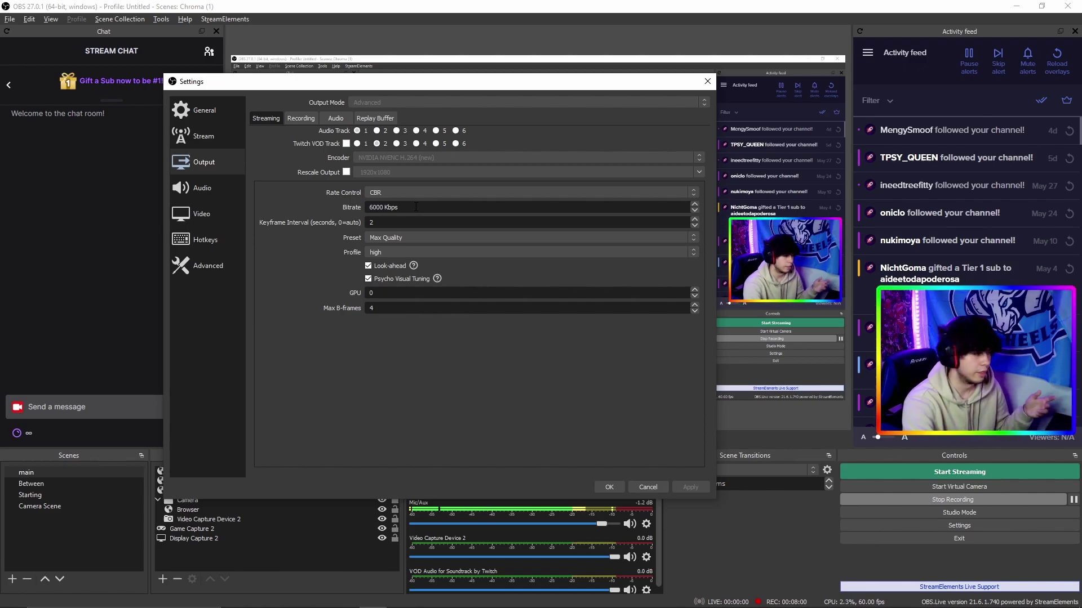
Select the keyframe interval value and set the encoder preset to Performance.
double_click(387, 226)
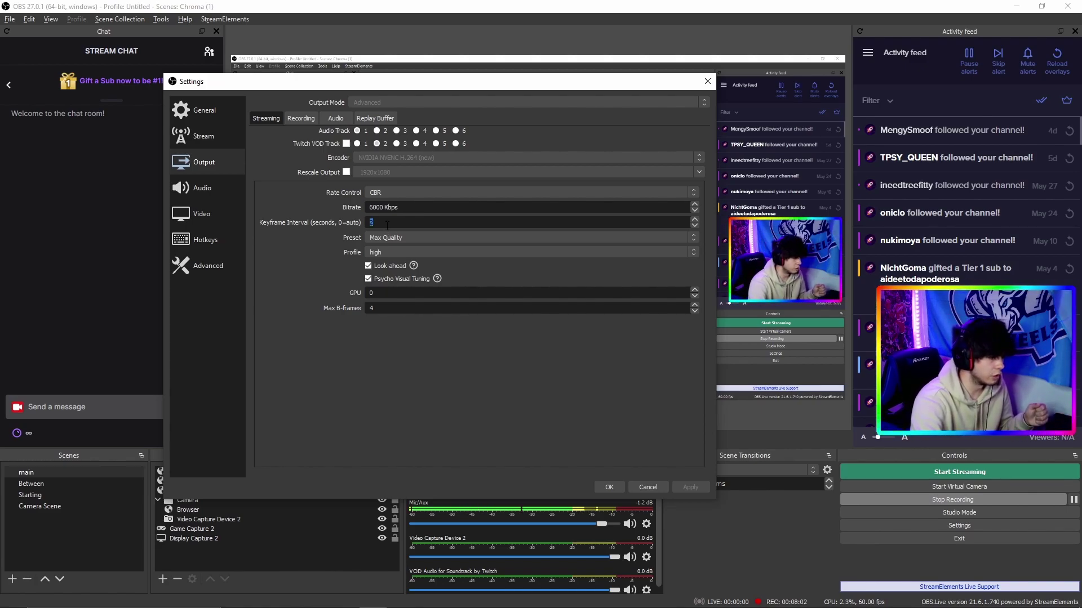
left_click(395, 237)
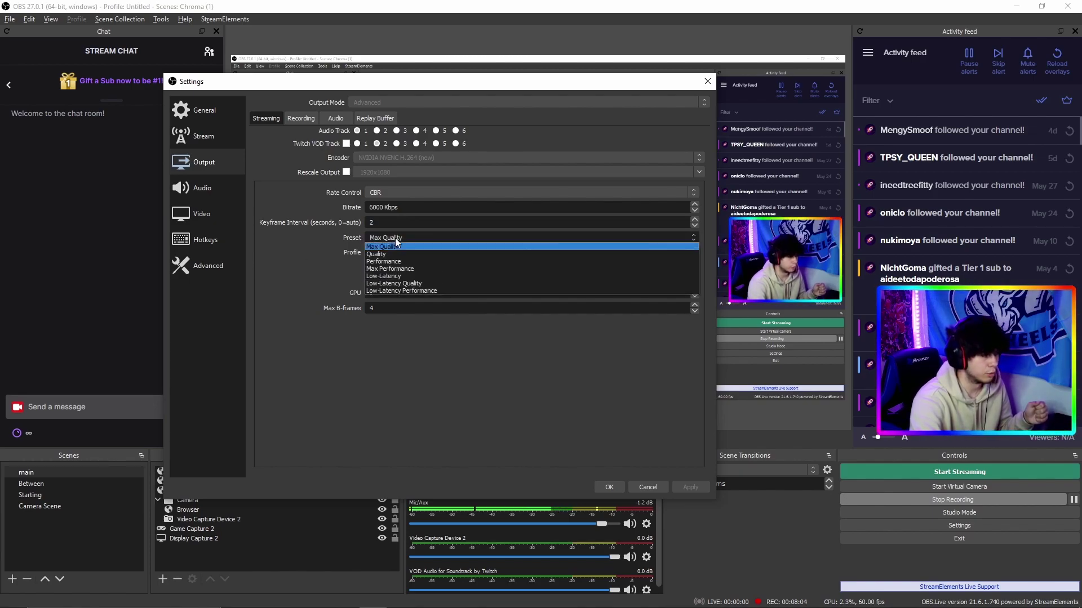
left_click(403, 254)
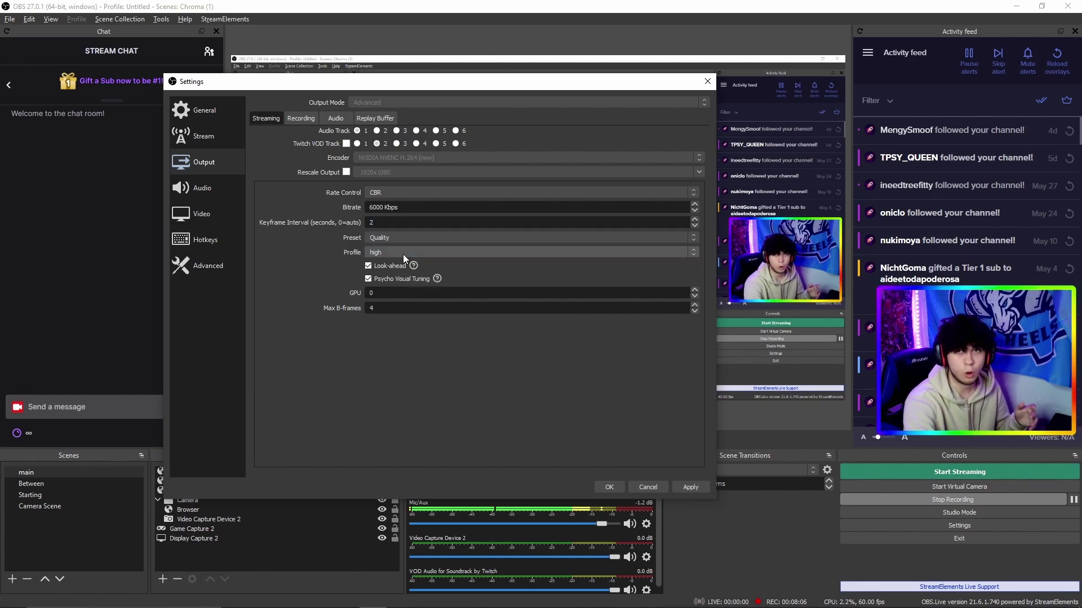
left_click(416, 239)
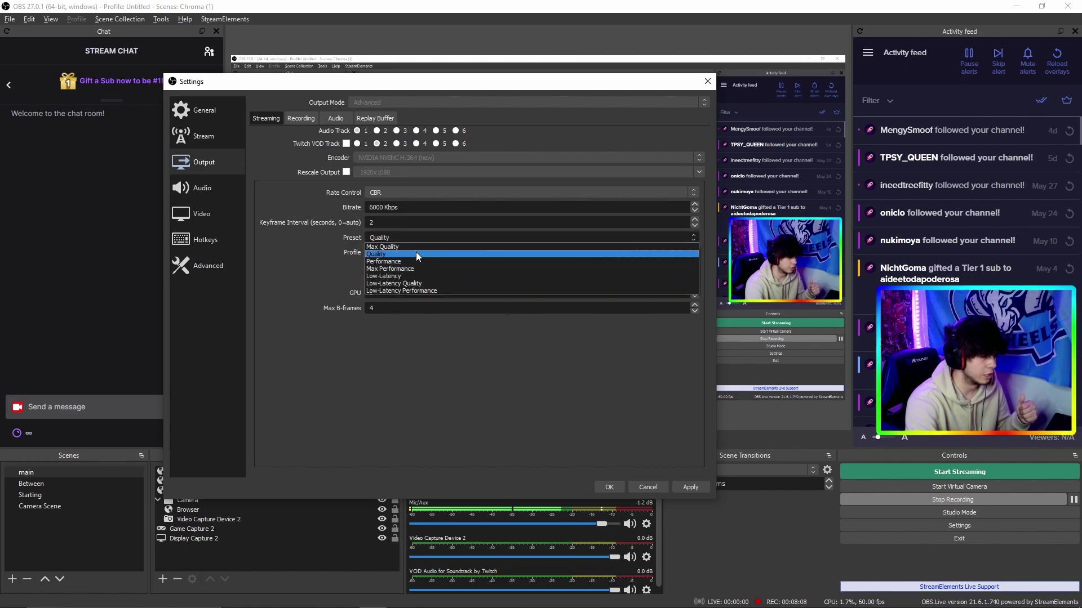
left_click(413, 260)
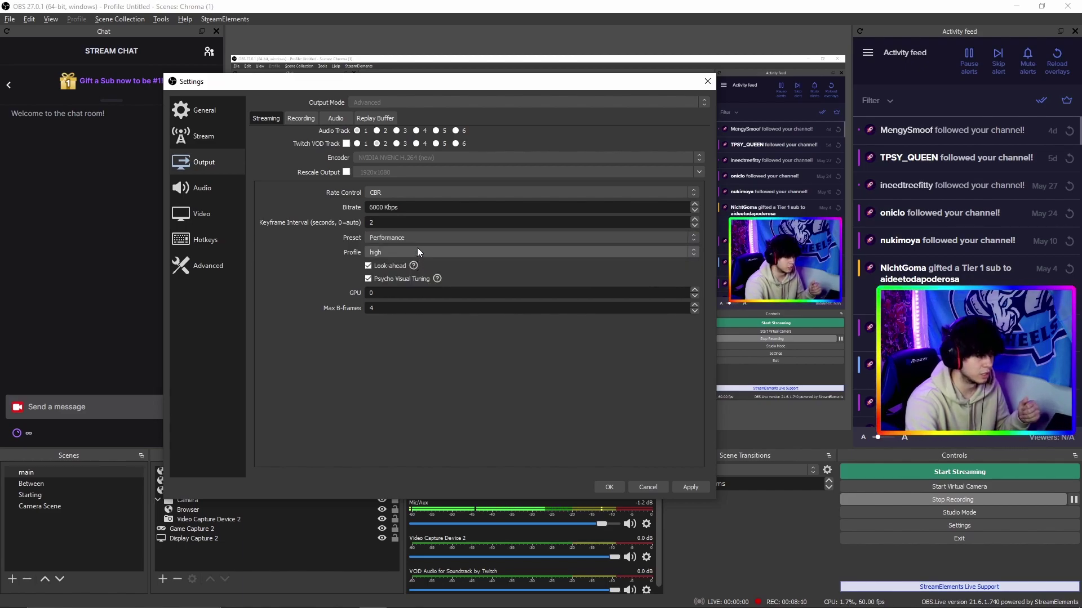
left_click(418, 241)
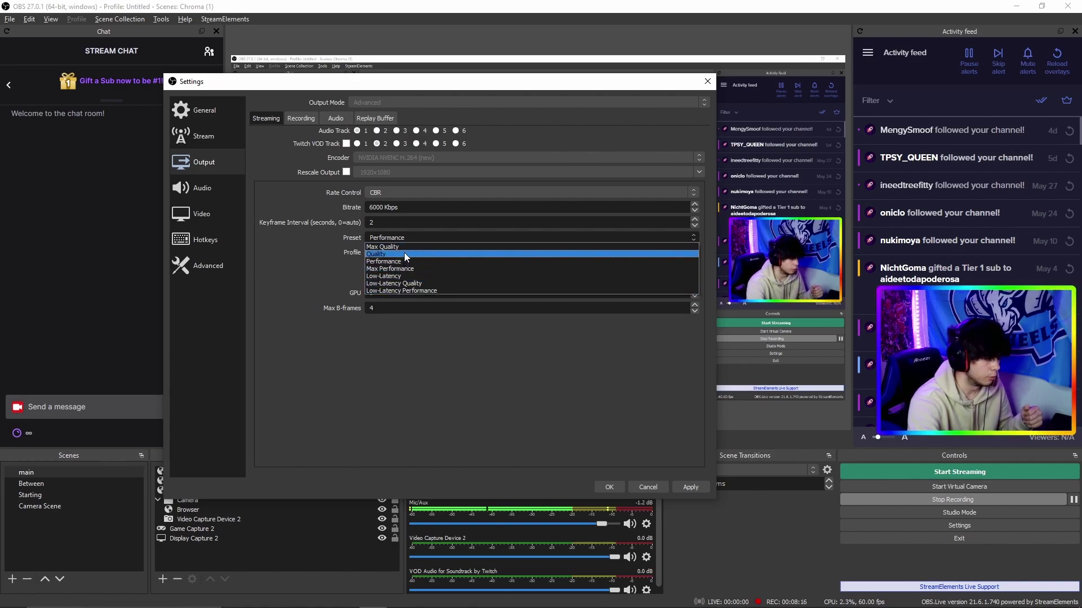
left_click(405, 259)
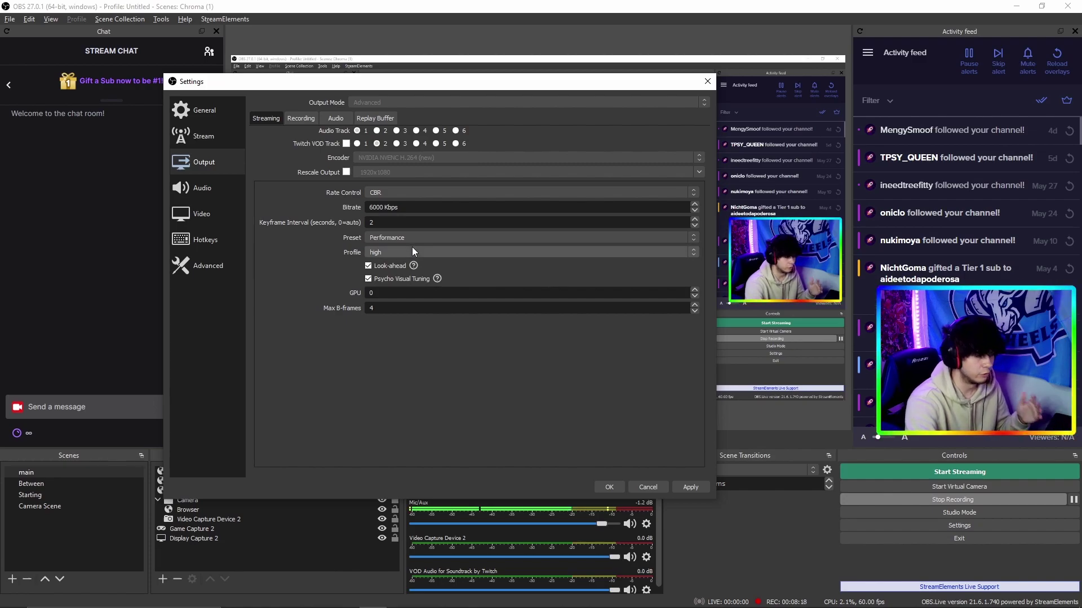
Keep the high profile, turn off Look-ahead, and set Max B-frames to 2.
left_click(407, 254)
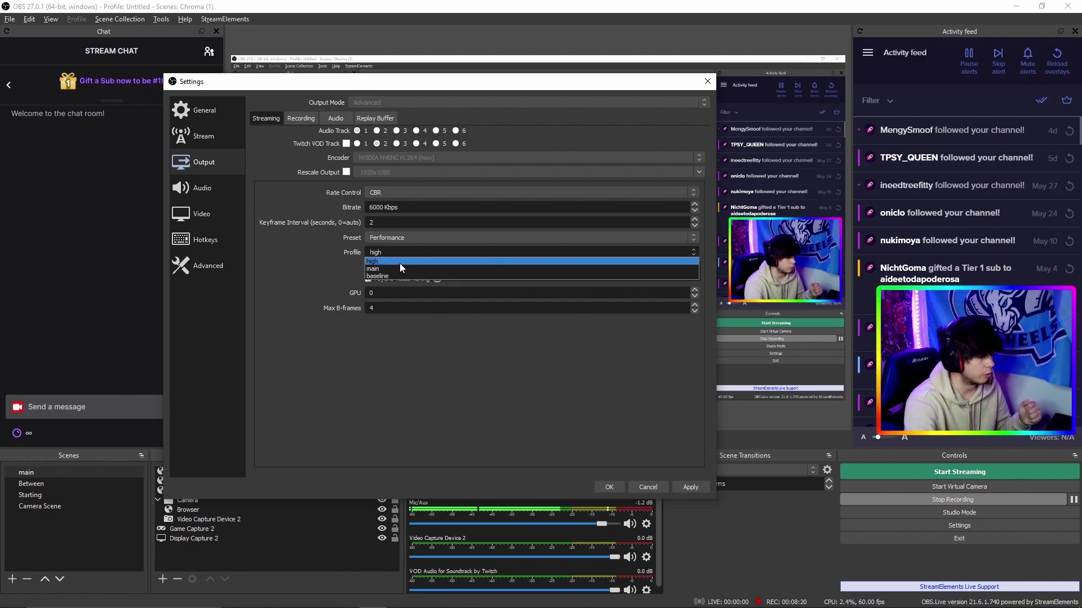
left_click(400, 263)
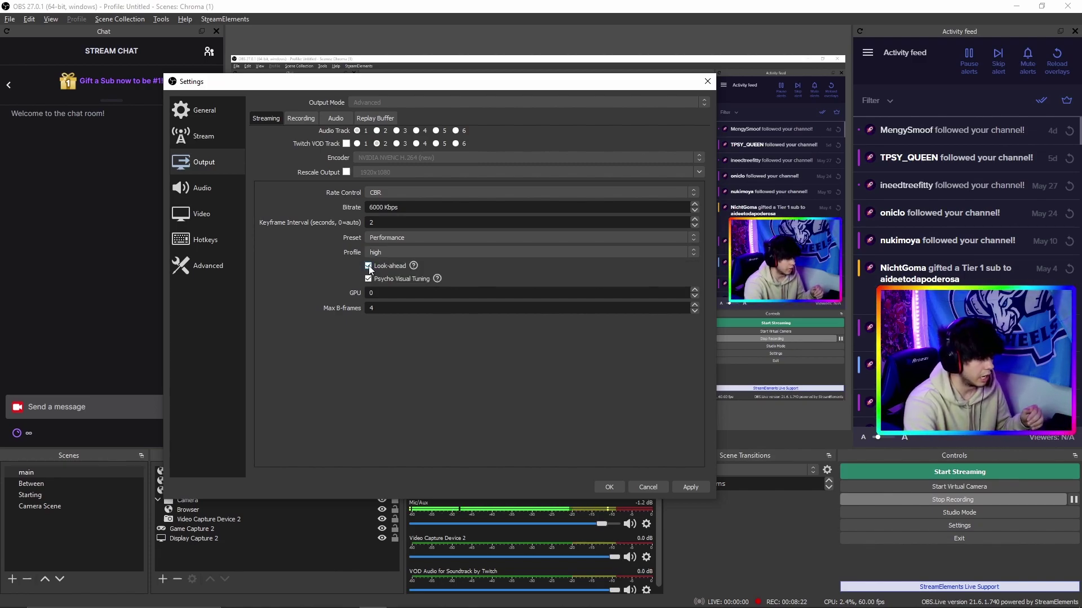
left_click(368, 266)
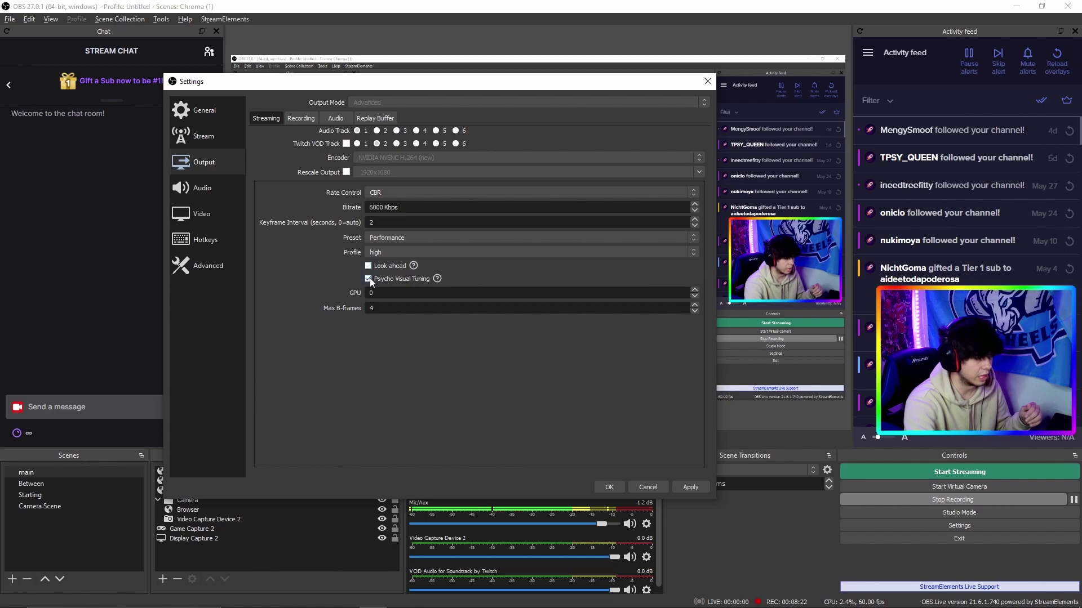
double_click(402, 309)
type("2")
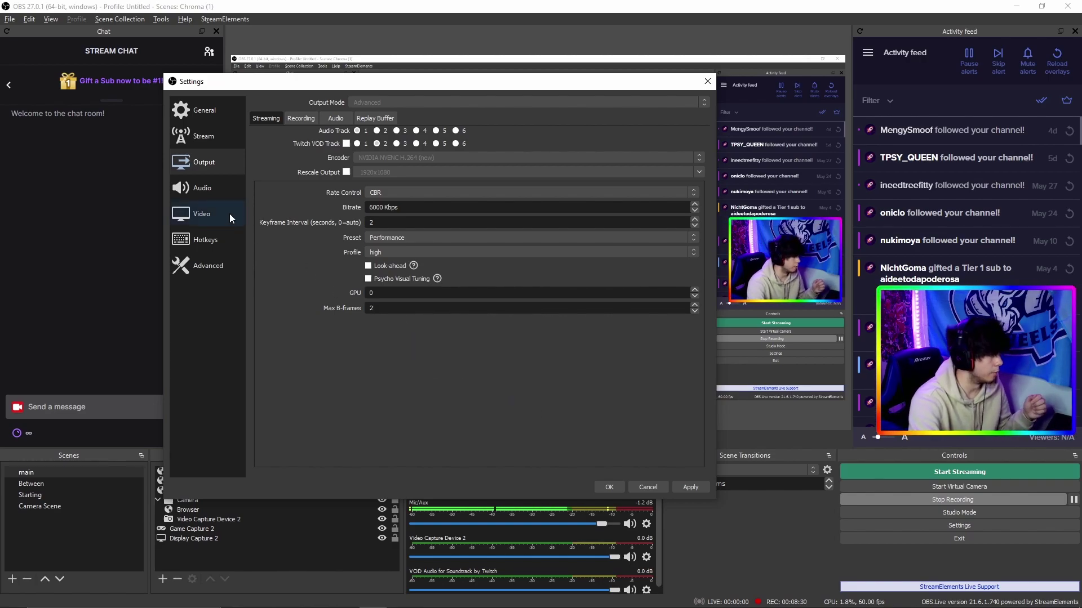
Compare the Recording output tab (CBR, 6000 Kbps, Max Quality) with Streaming, then move to the Video page.
left_click(299, 118)
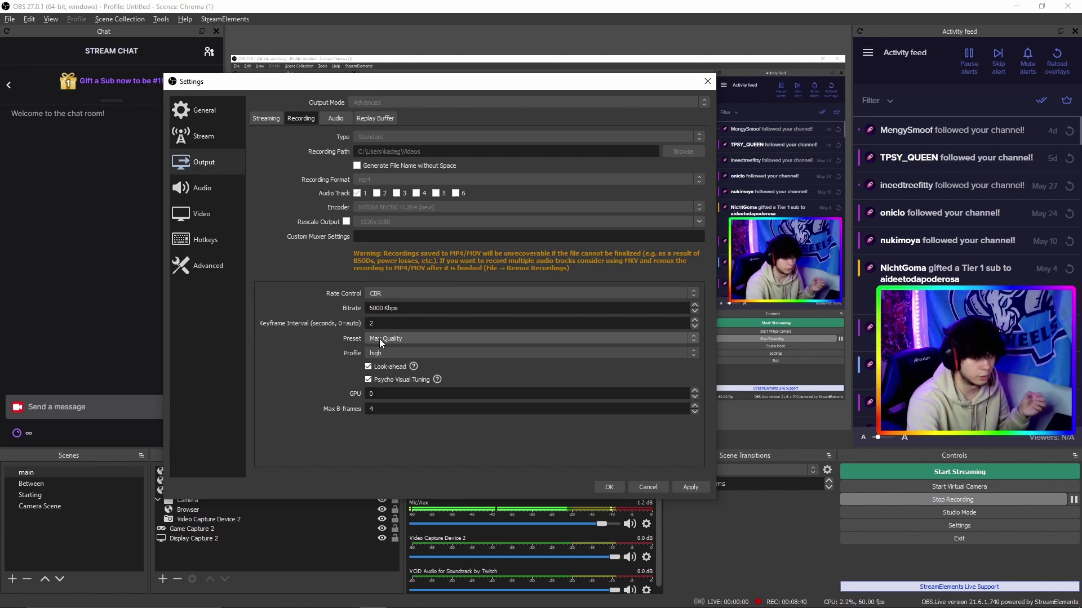
left_click(261, 116)
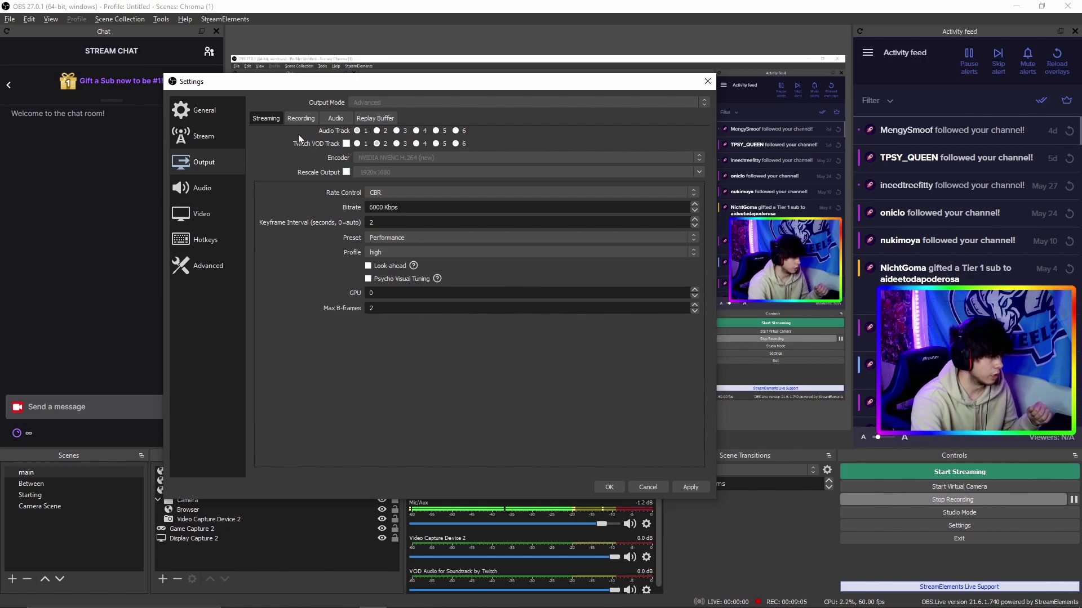
left_click(300, 119)
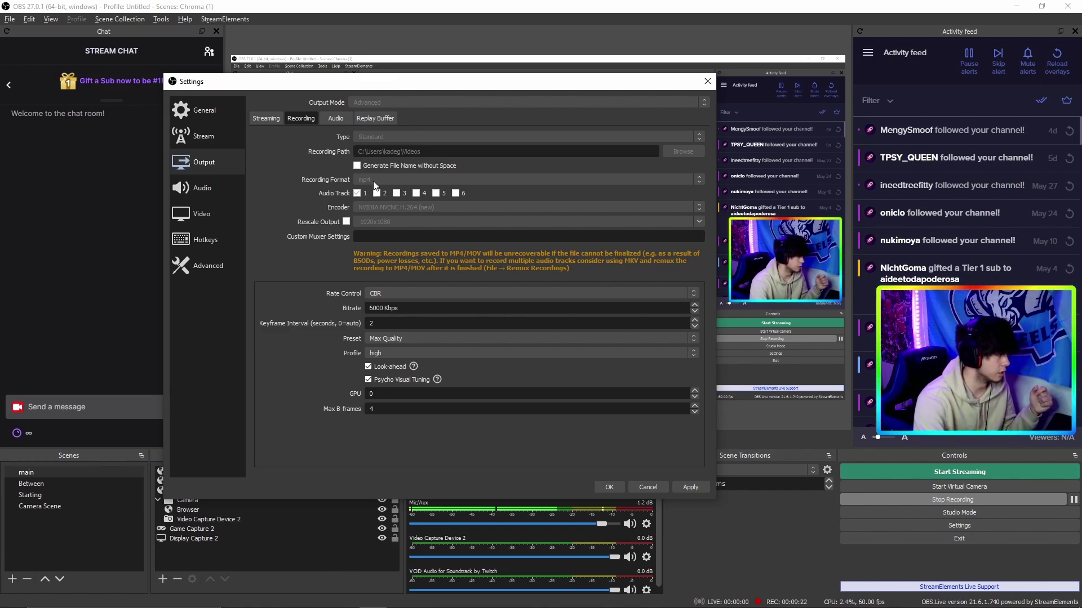
left_click(233, 223)
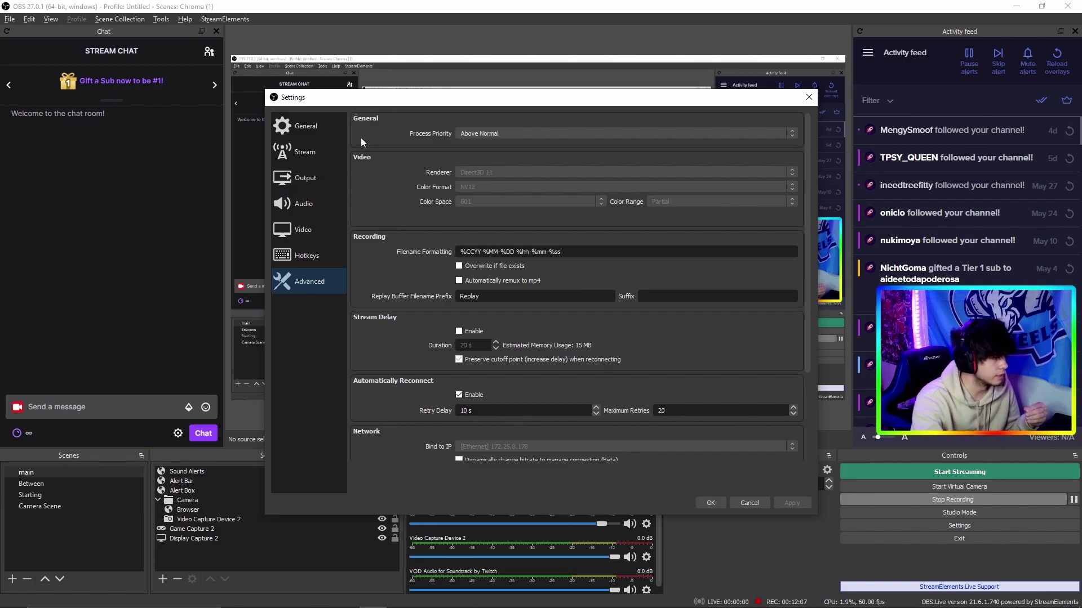
Keep process priority at Above Normal, review the Advanced page, and cancel out of Settings.
left_click(488, 134)
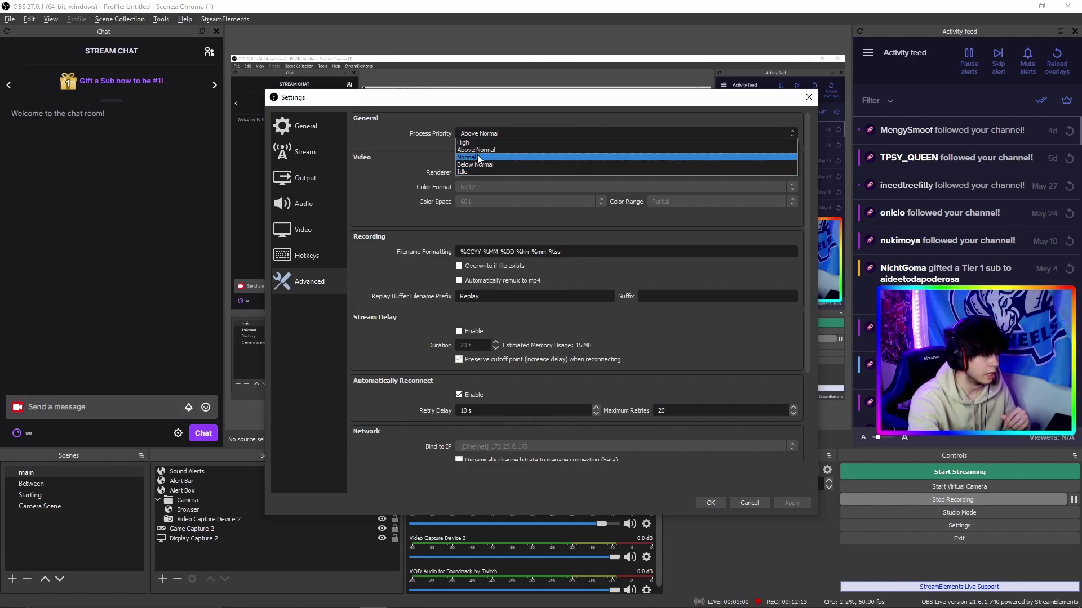
left_click(478, 157)
left_click(486, 135)
left_click(482, 150)
scroll(402, 279, "down", 3)
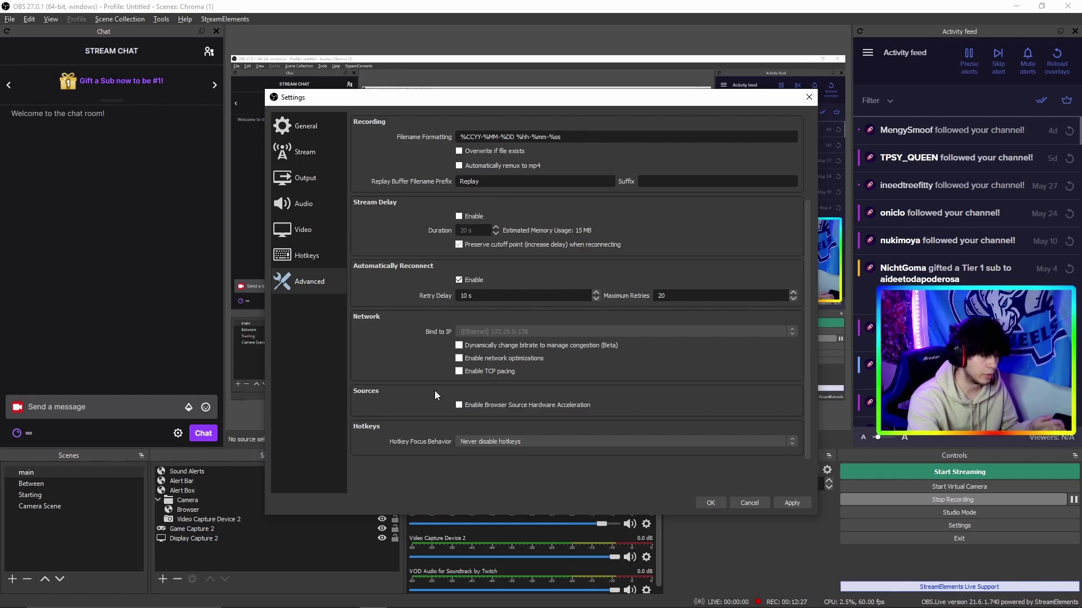
scroll(435, 391, "up", 3)
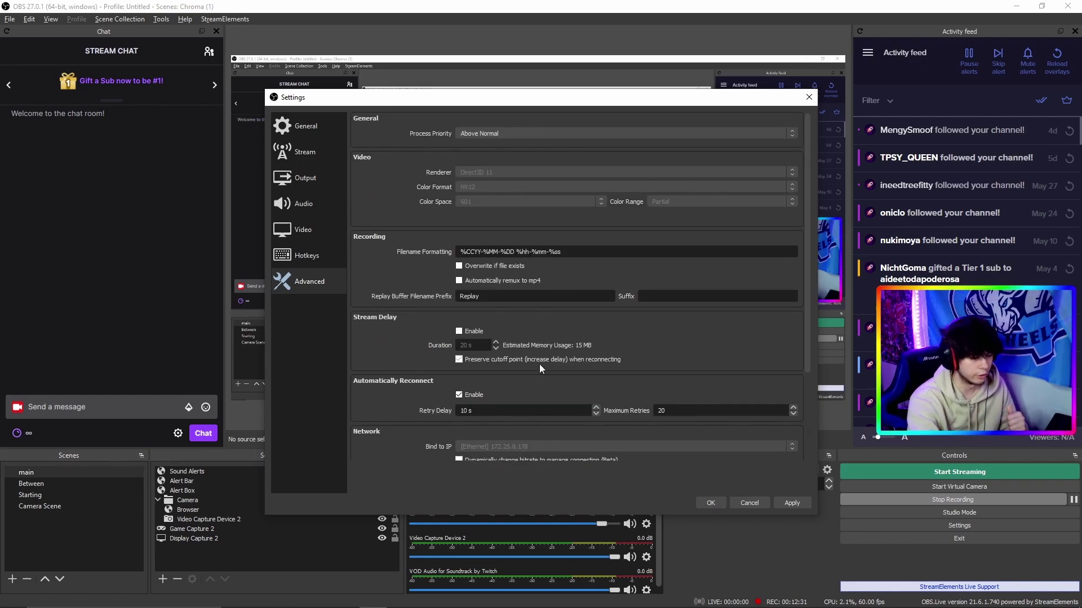
scroll(409, 336, "down", 3)
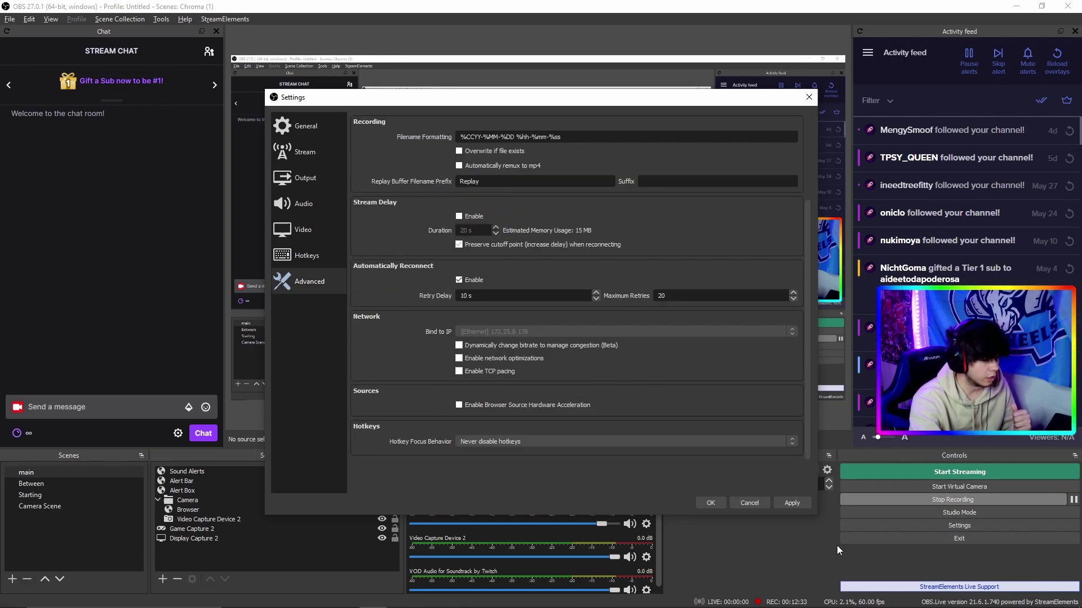
left_click(746, 504)
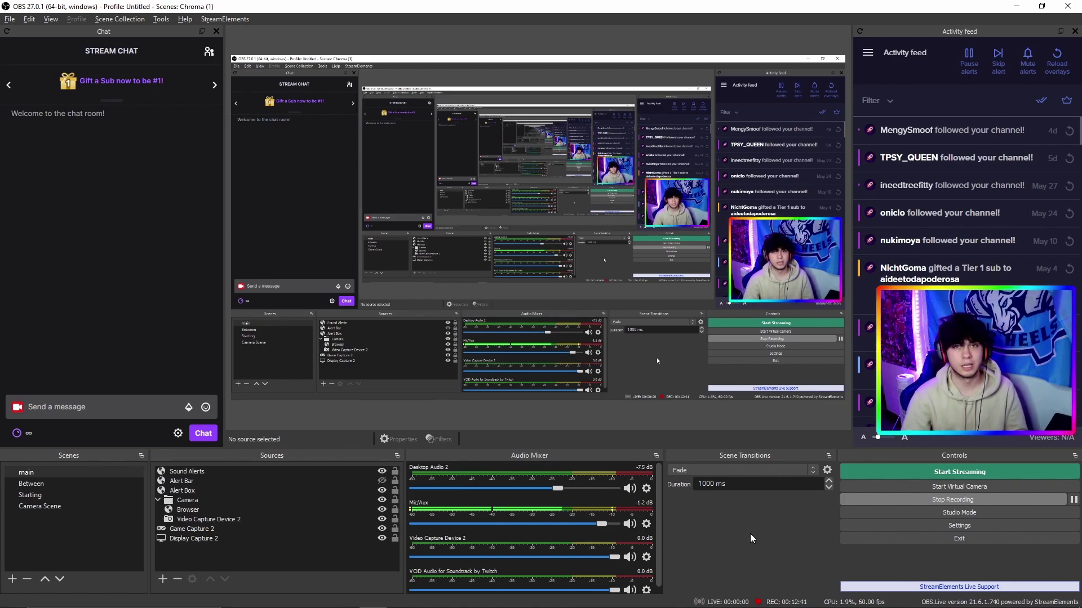
mouse_move(57, 601)
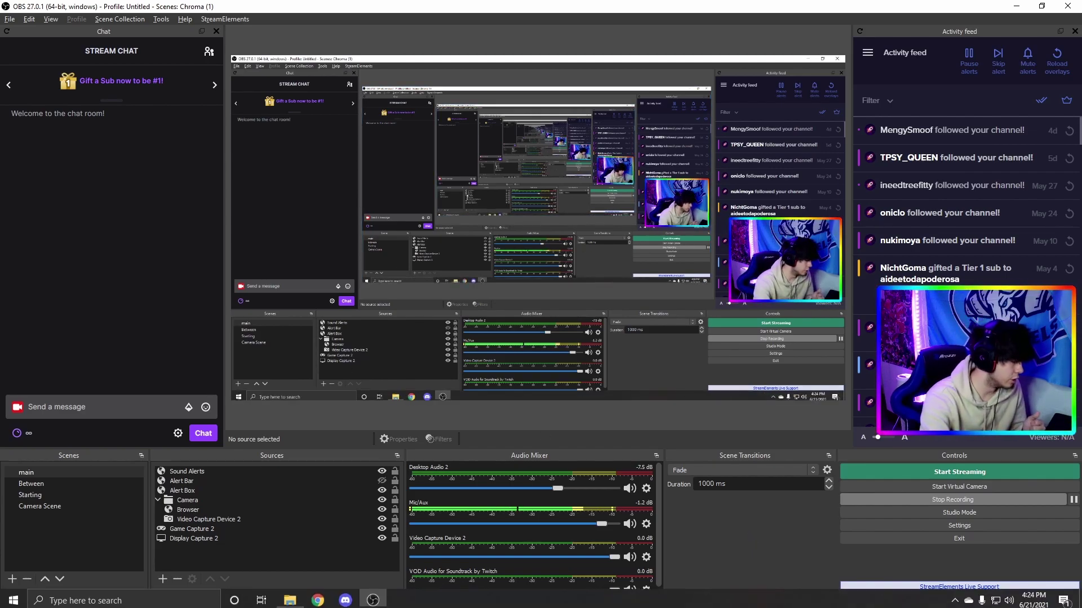
Search 'gamemode' to bring up the Windows Game Mode settings.
left_click(57, 601)
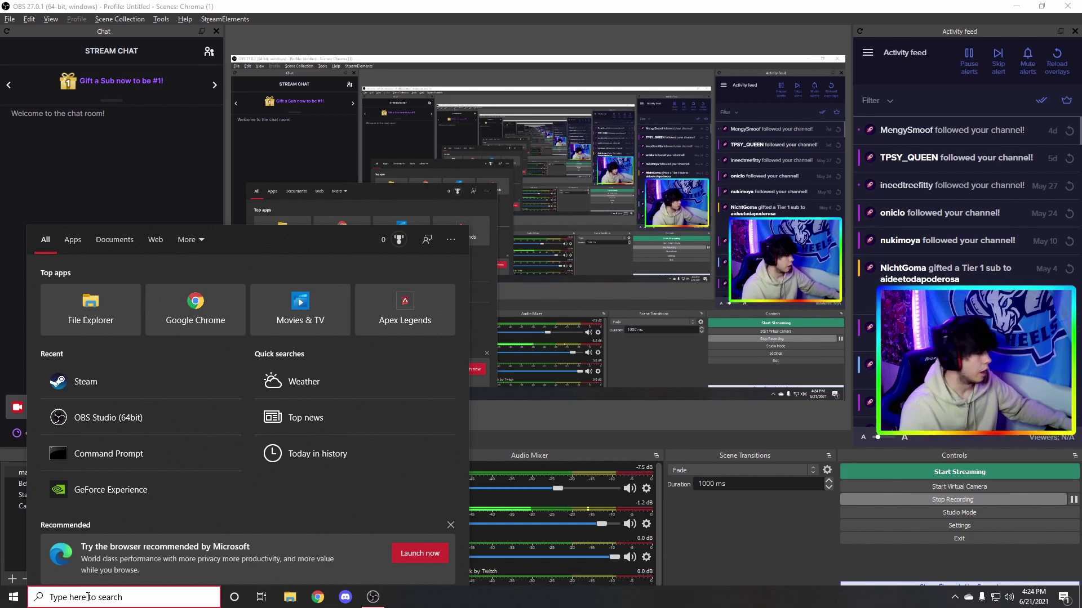
type("gamemode")
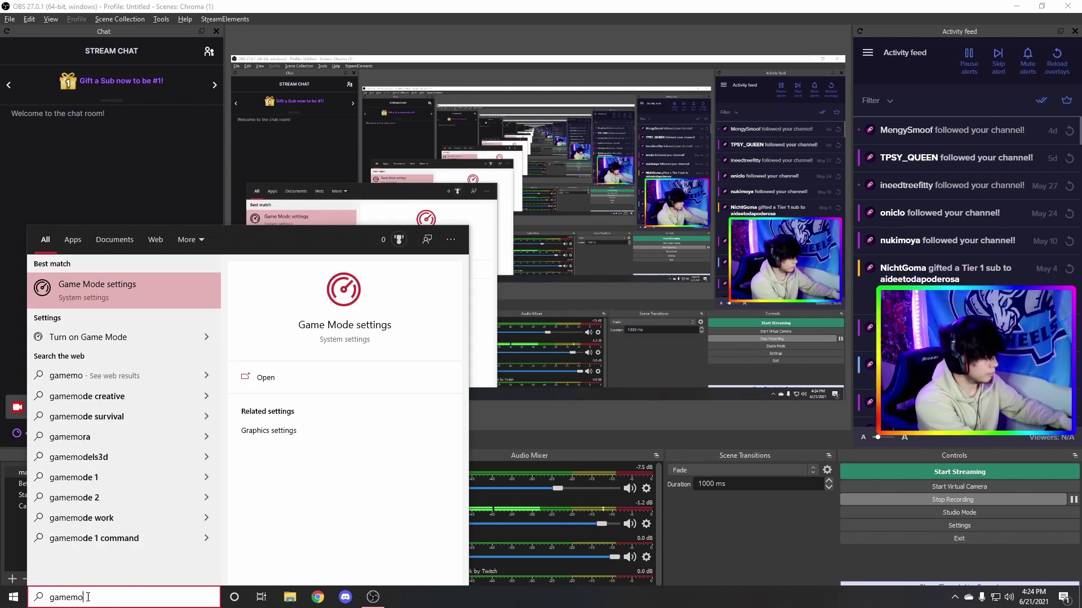
key("Return")
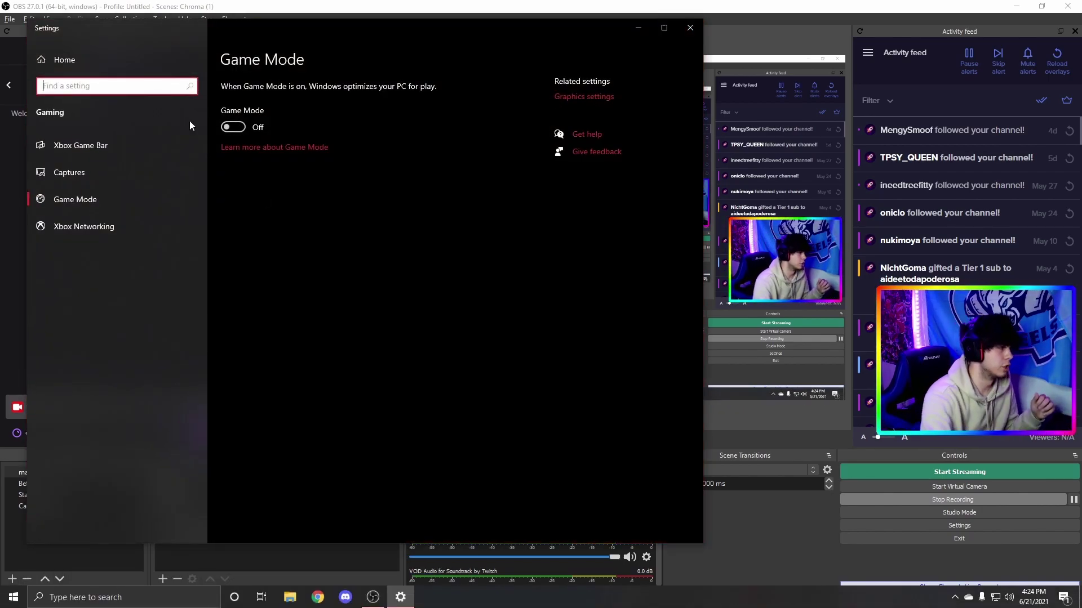
Toggle Game Mode on and back off, check Xbox Game Bar, and close Settings.
left_click(236, 127)
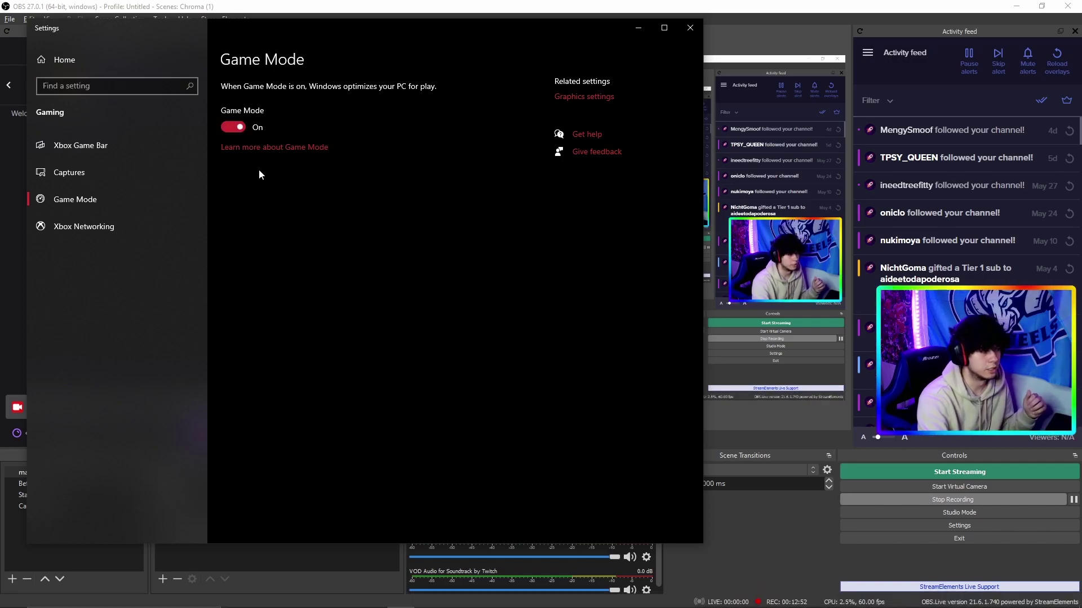
left_click(236, 127)
left_click(115, 145)
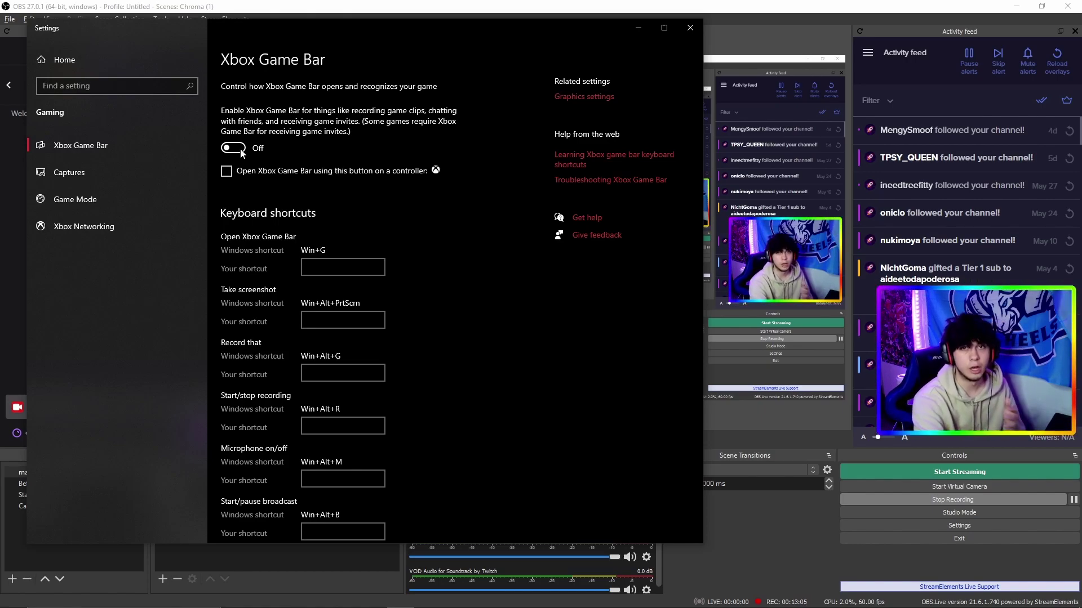
left_click(693, 27)
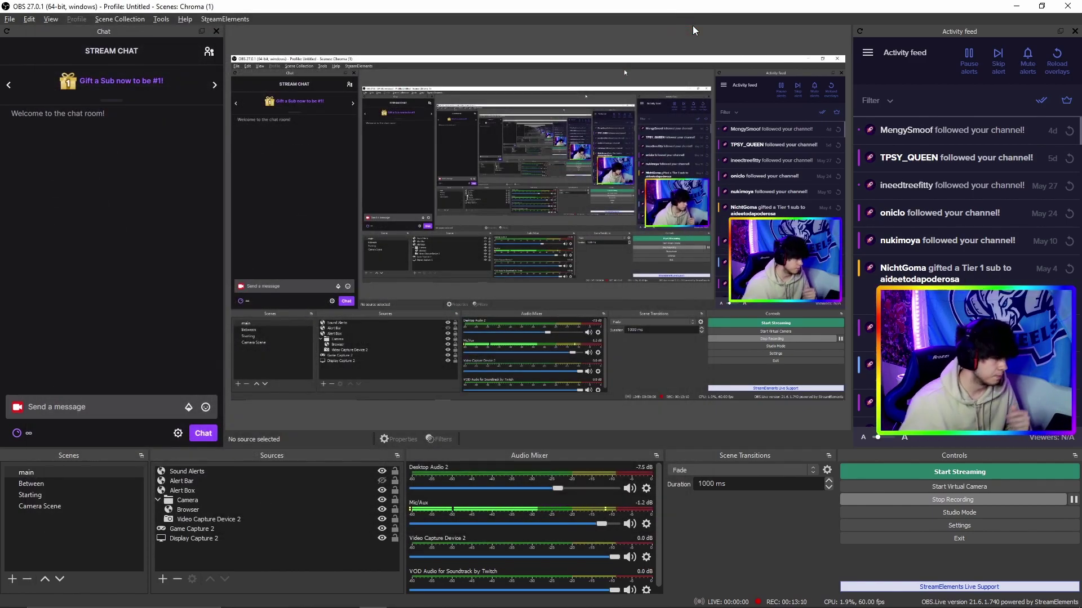